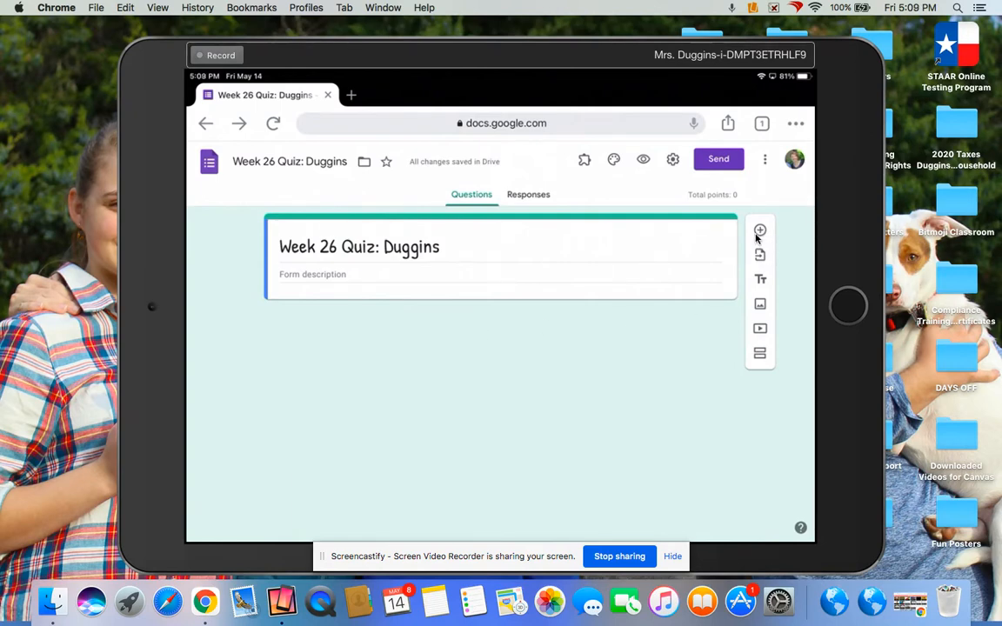
# - Add a required short-answer question titled "Type your full name" to the form
pyautogui.click(756, 234)
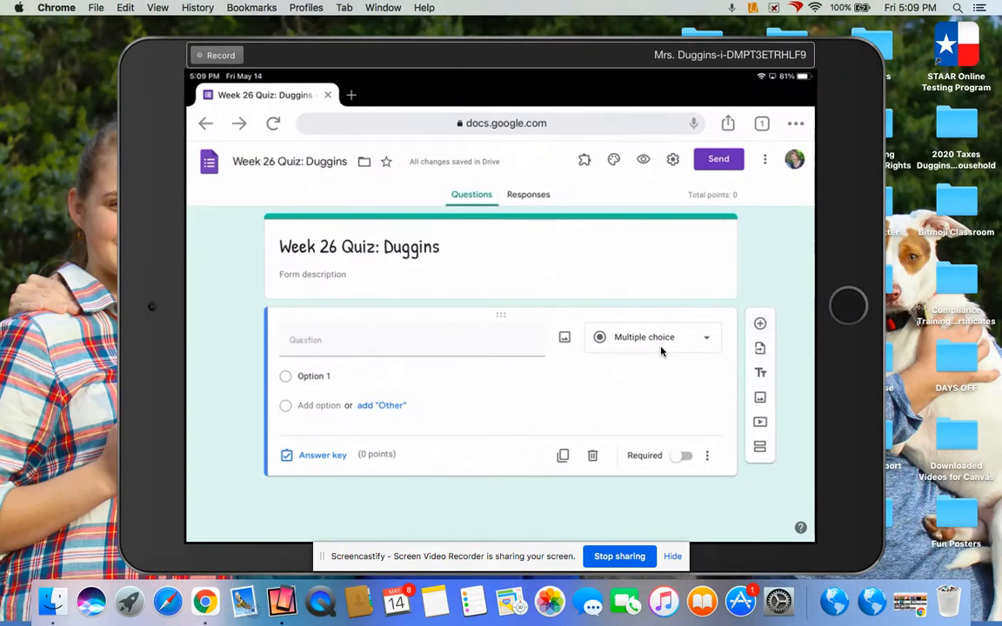
pyautogui.click(660, 350)
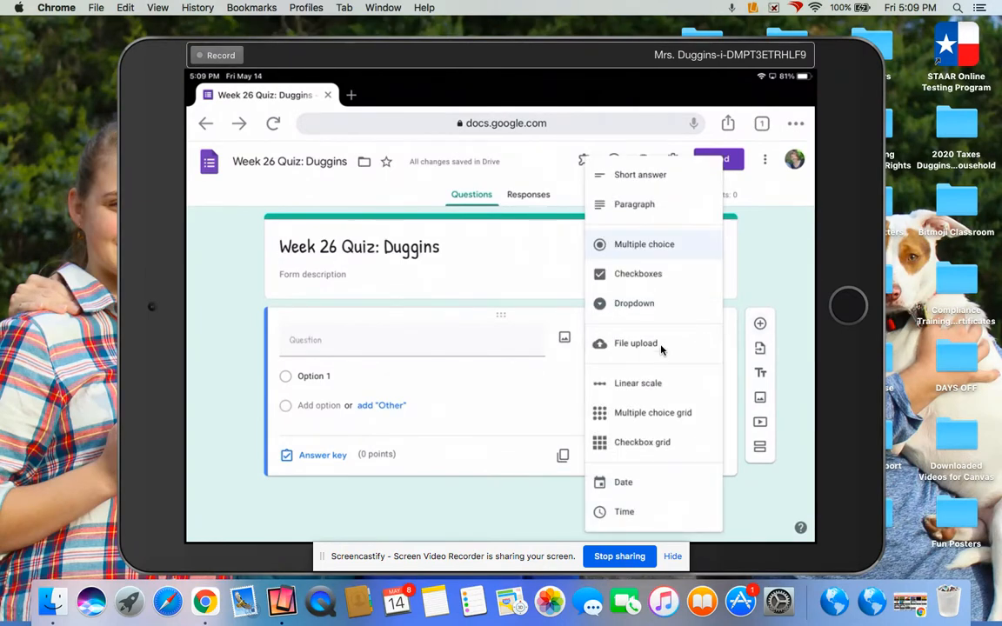
pyautogui.click(623, 178)
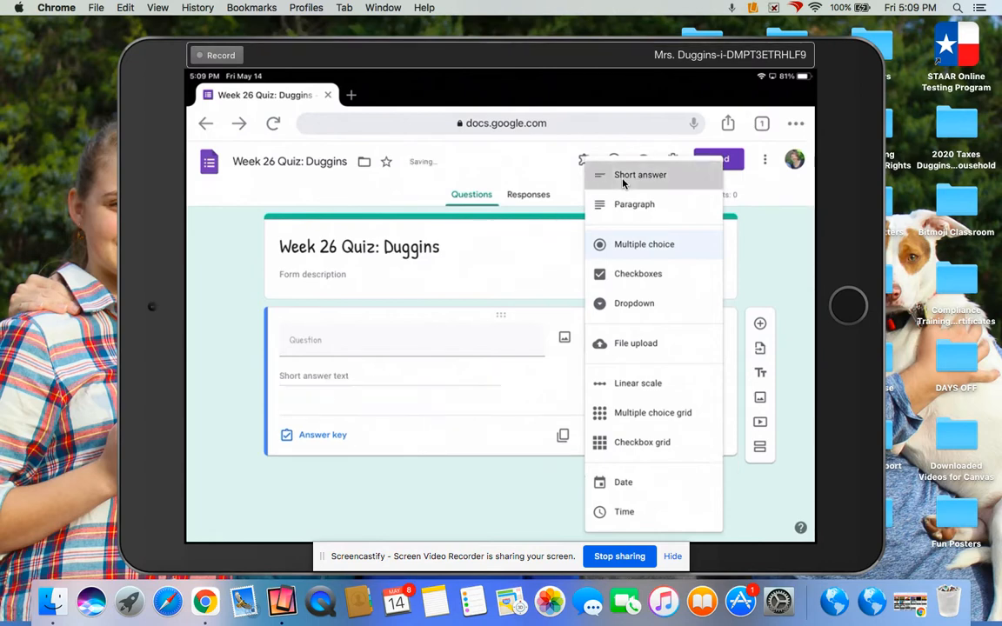
pyautogui.click(379, 340)
pyautogui.write('Type your full name')
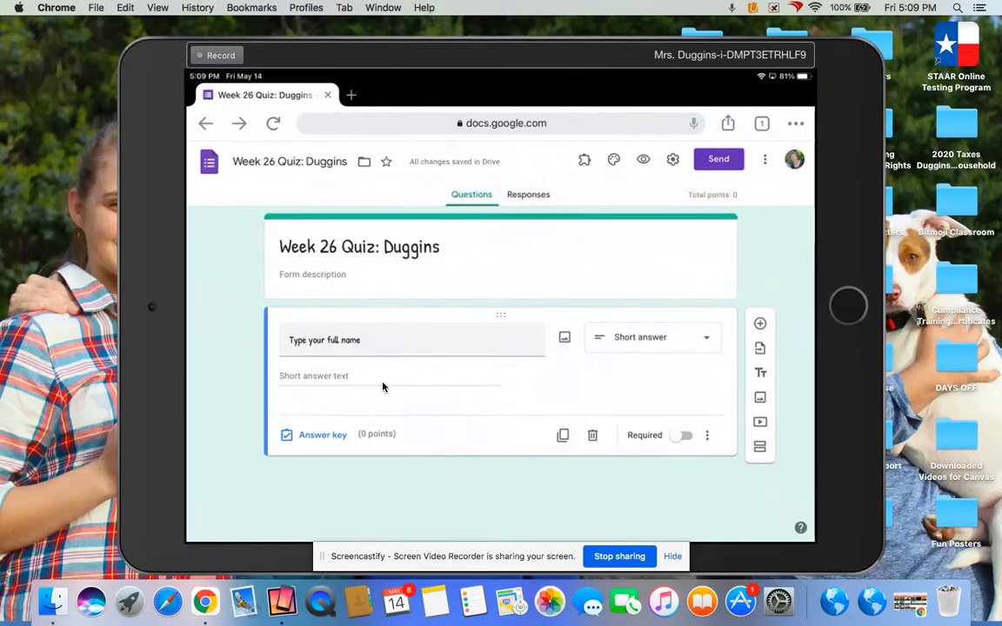
pyautogui.click(683, 437)
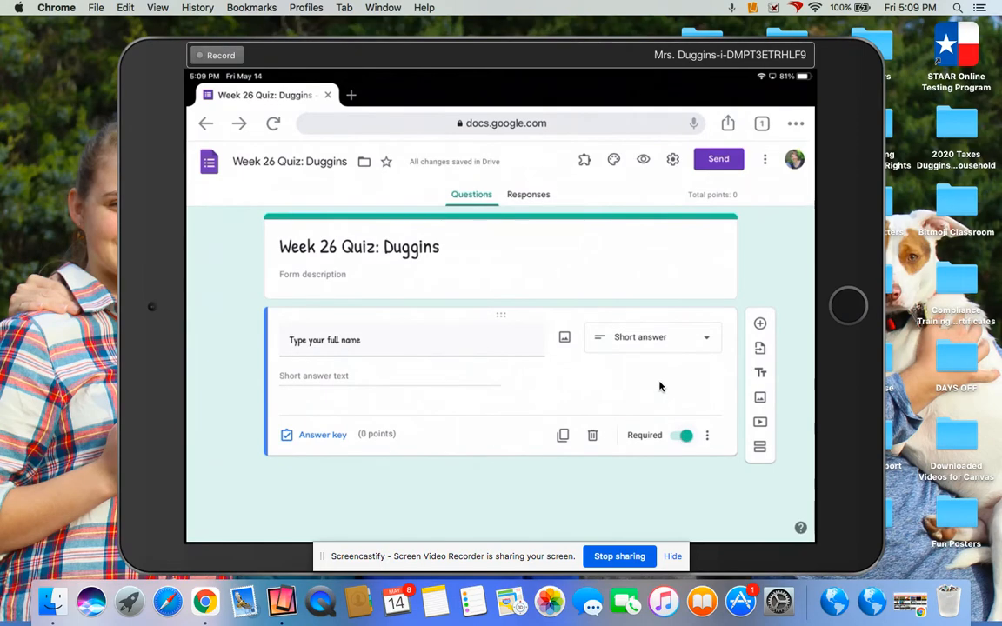
# - Add a second question below the name question with the text "Type your question?"
pyautogui.click(756, 327)
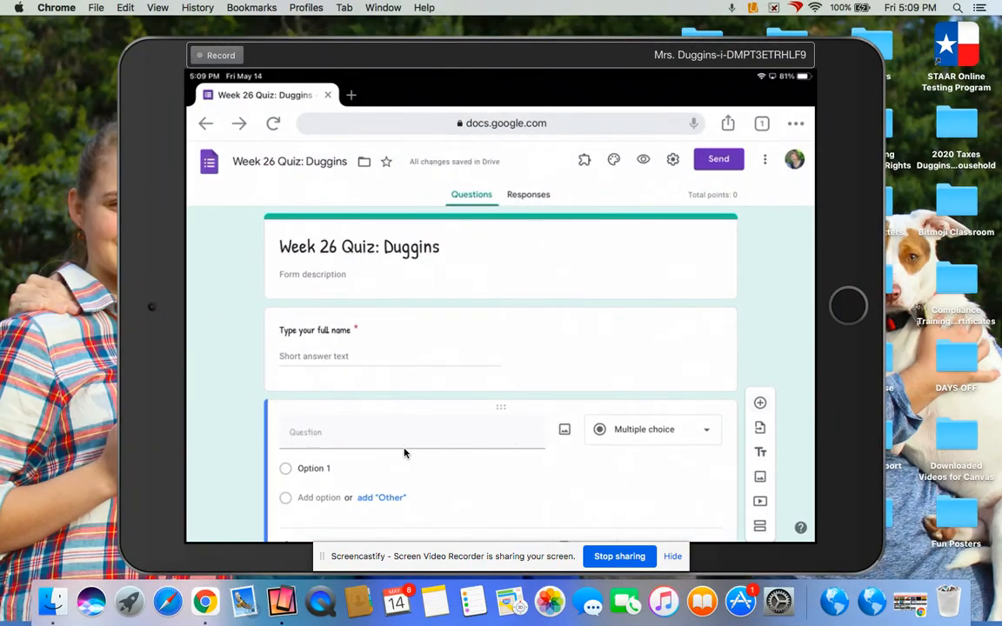
pyautogui.click(328, 443)
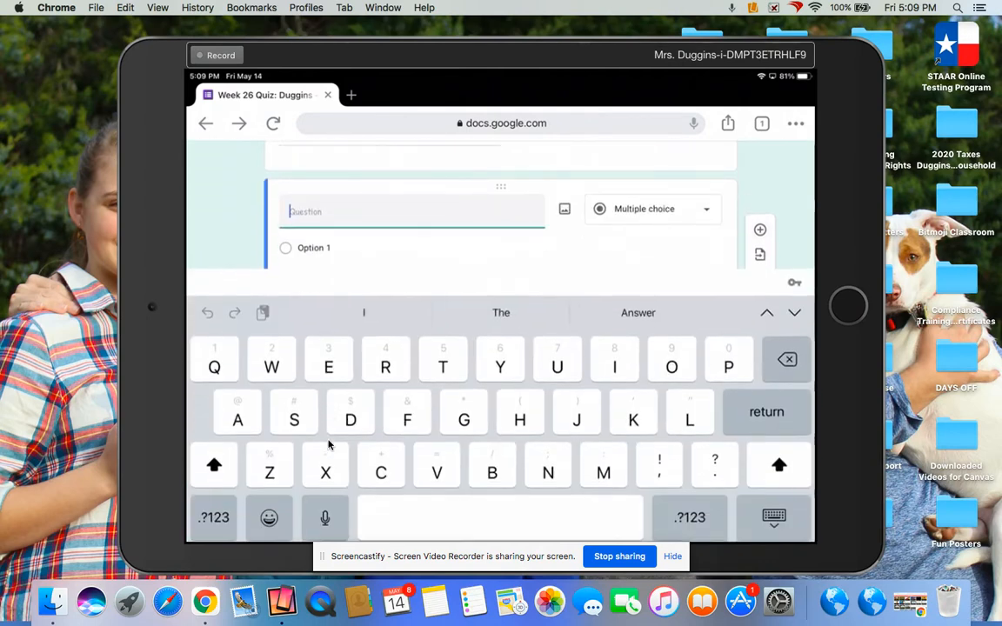
pyautogui.write('Typ')
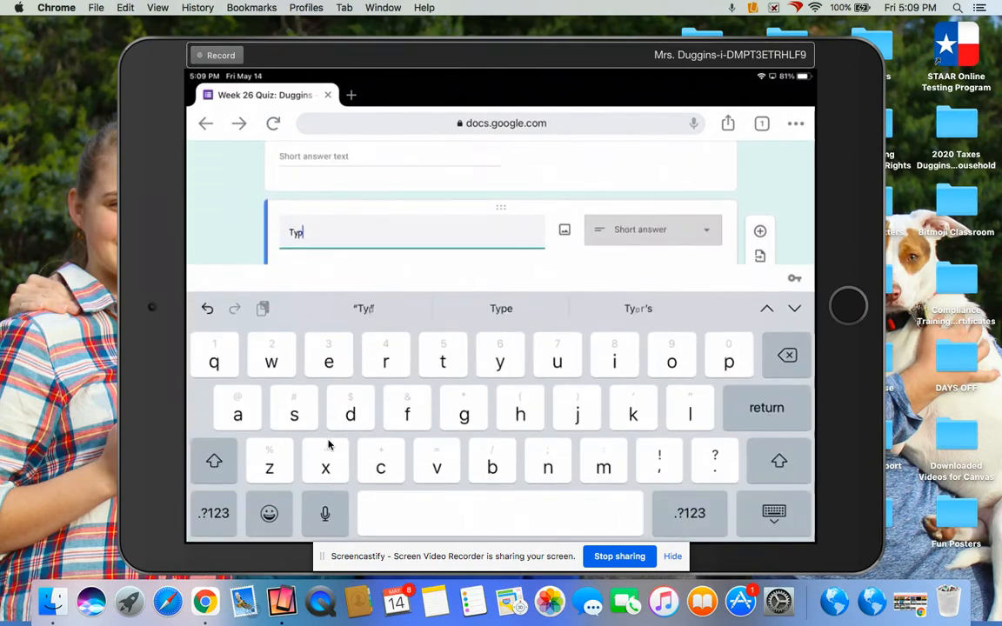
pyautogui.write('e your ')
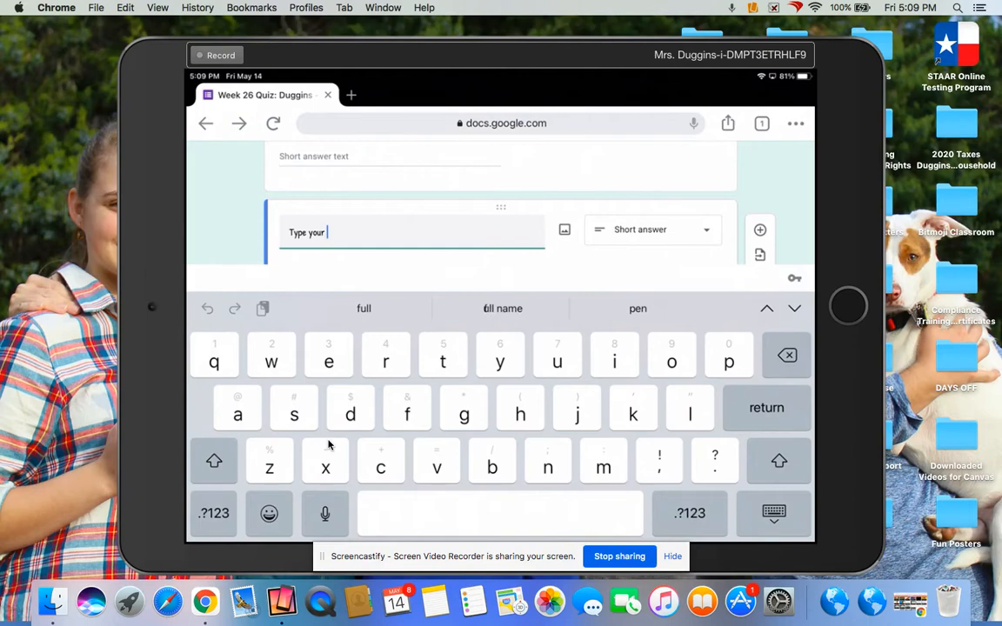
pyautogui.write('question')
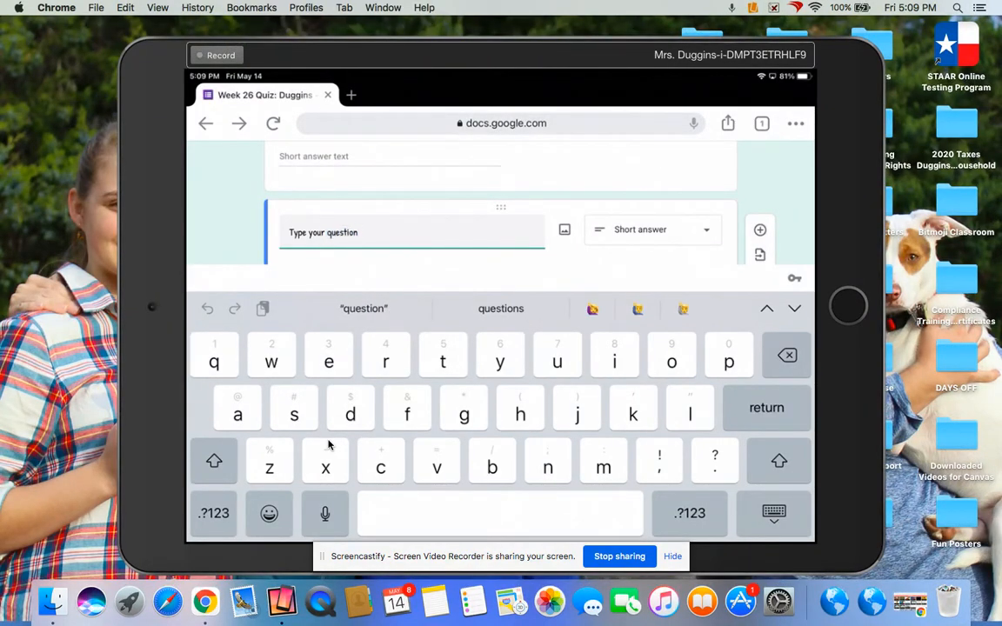
pyautogui.write('?')
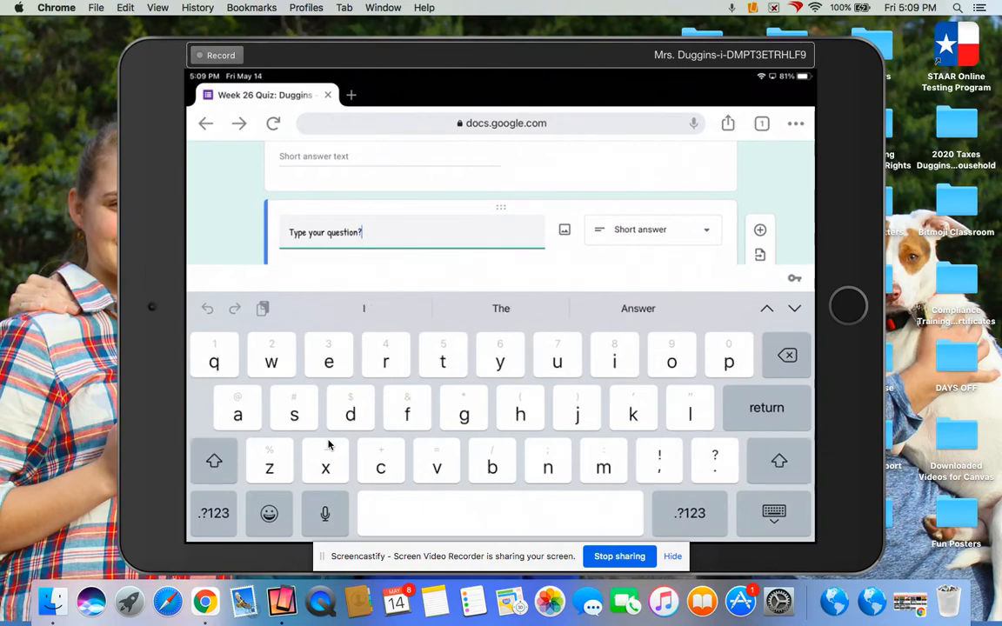
pyautogui.click(772, 515)
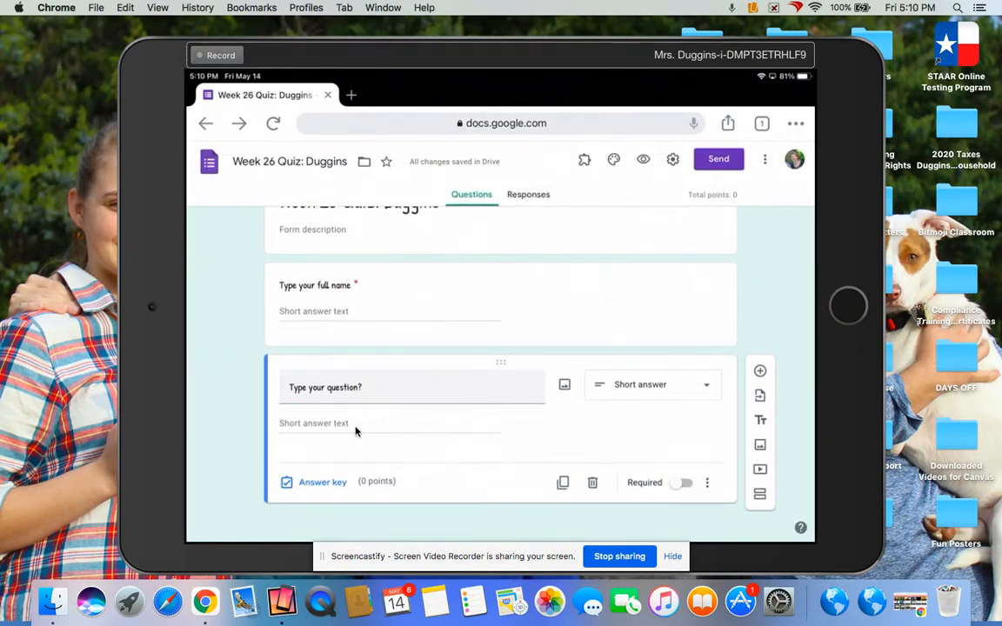
# - Make the second question multiple choice with the options "Answer 1", "Answer 2" and "Answer 3"
pyautogui.click(684, 396)
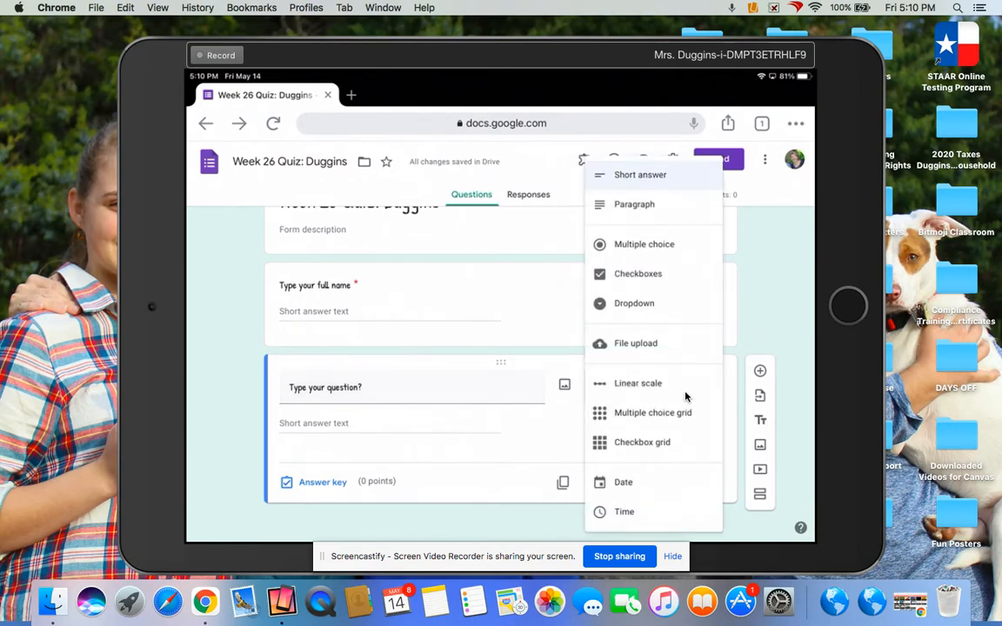
pyautogui.click(635, 254)
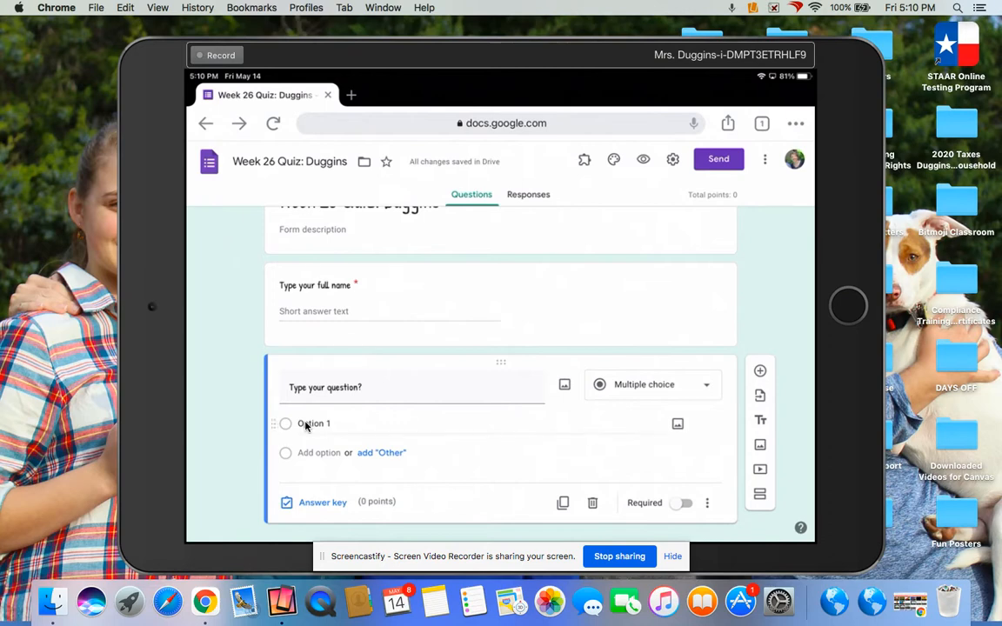
pyautogui.click(304, 425)
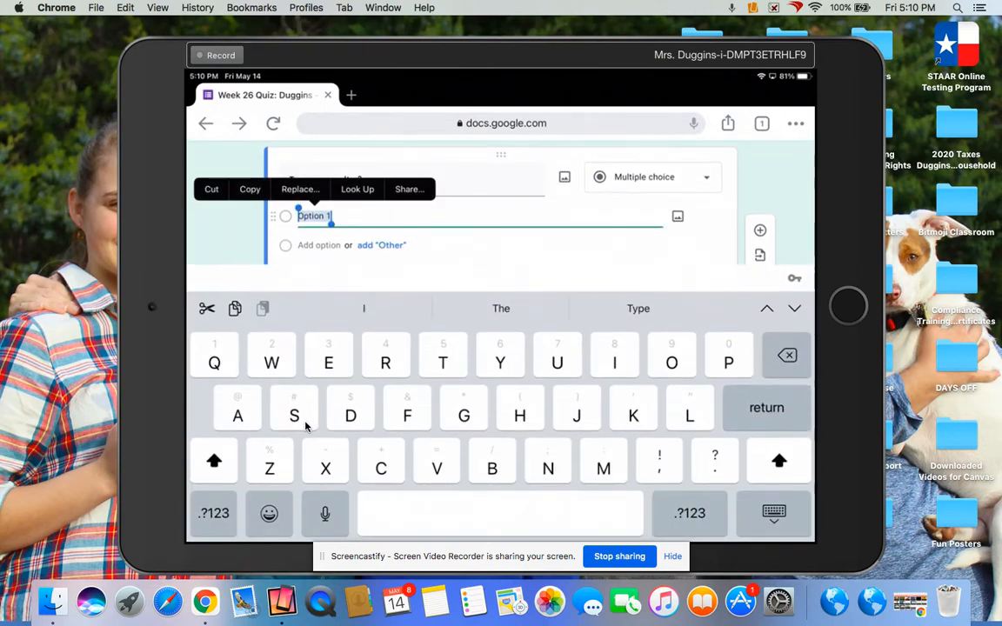
pyautogui.write('Answer')
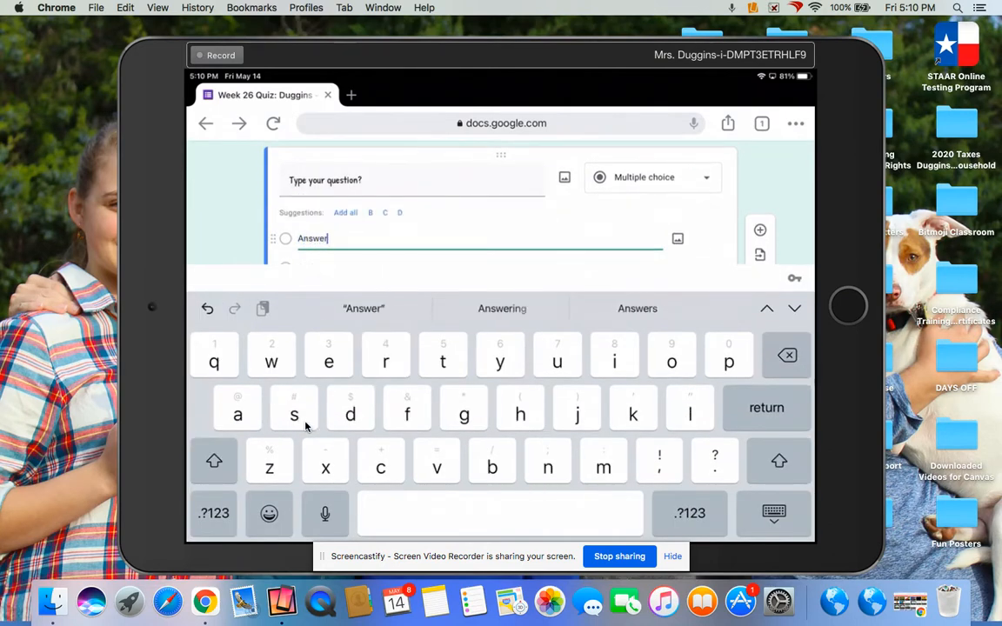
pyautogui.write(' 1')
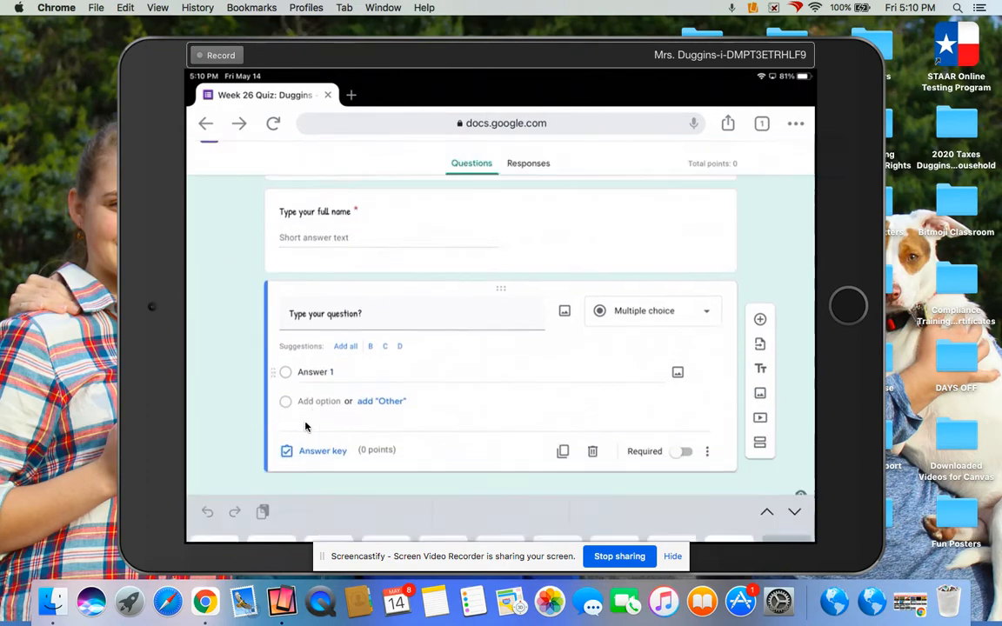
pyautogui.click(305, 426)
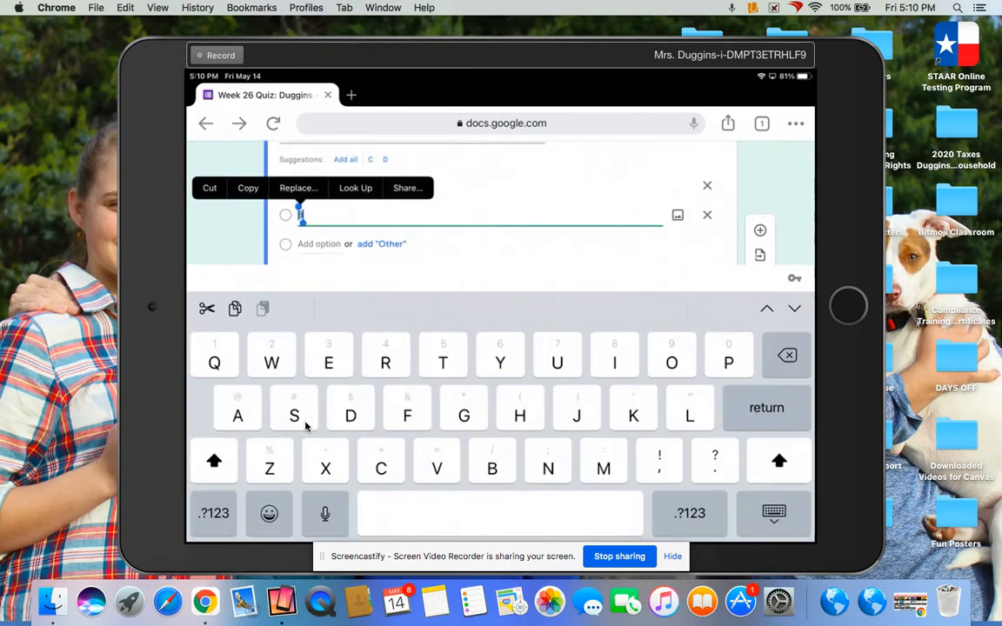
pyautogui.write('Answer 2')
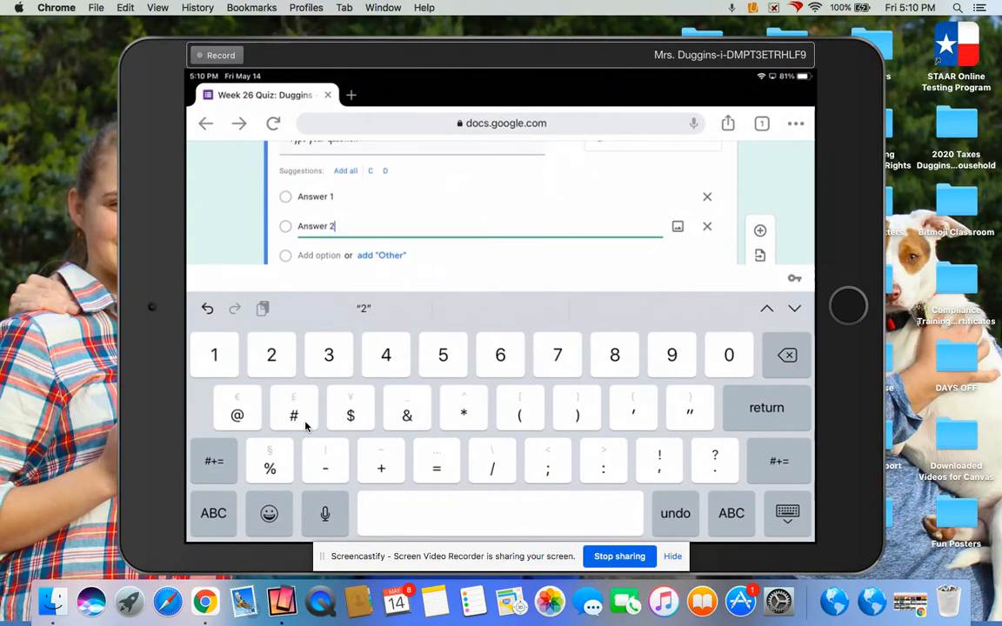
pyautogui.click(306, 426)
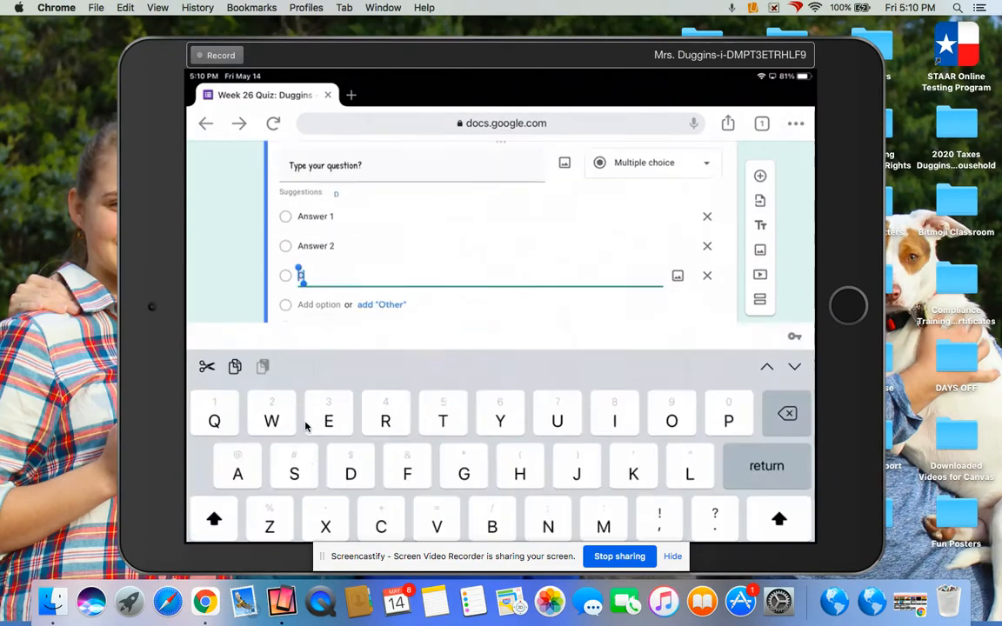
pyautogui.write('Answer 3')
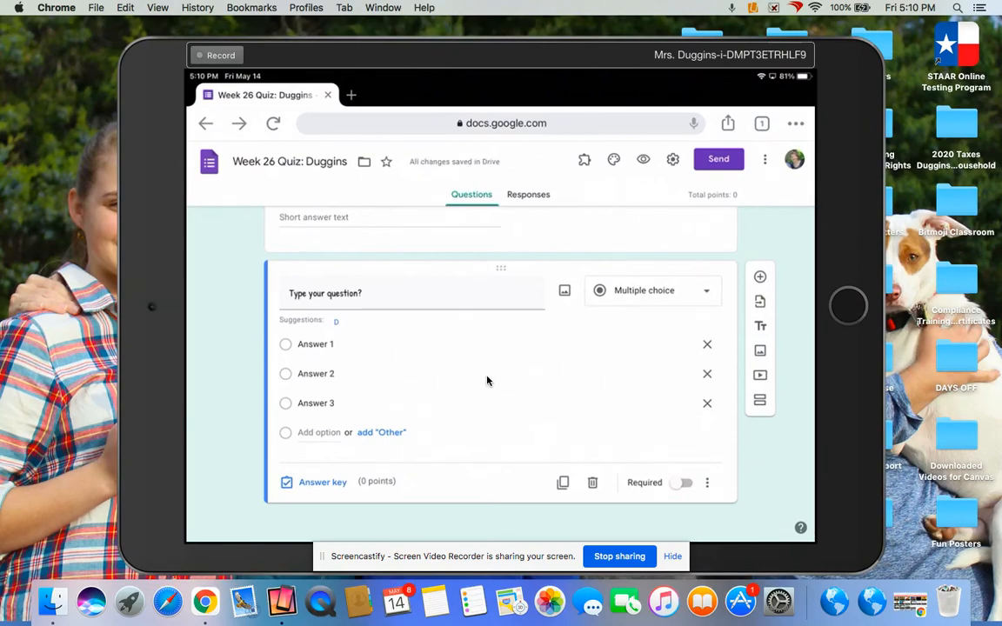
# - Mark "Answer 3" as the correct answer worth 10 points and make the multiple-choice question required
pyautogui.click(317, 482)
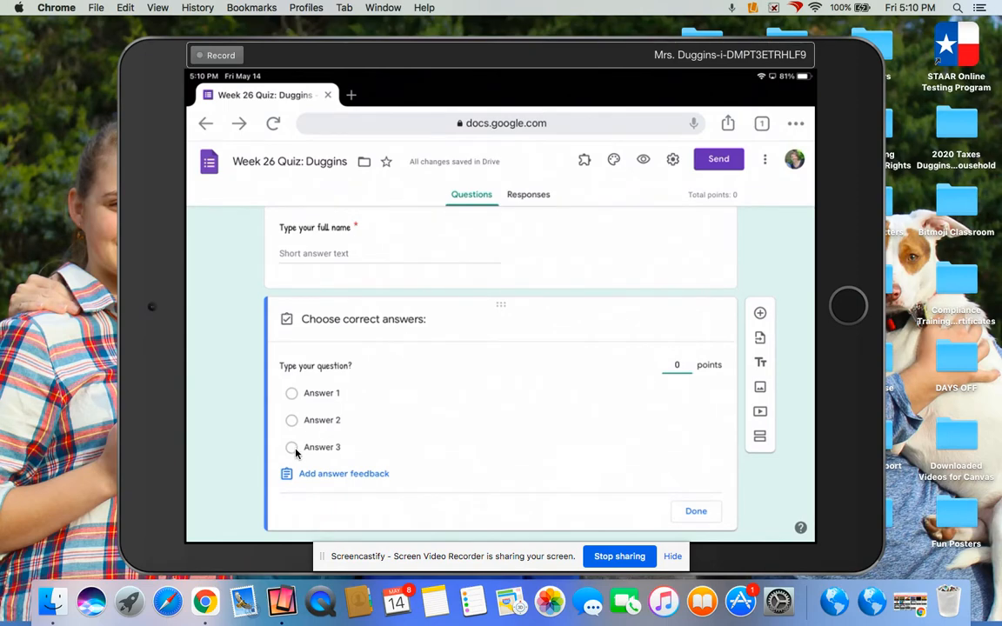
pyautogui.click(292, 448)
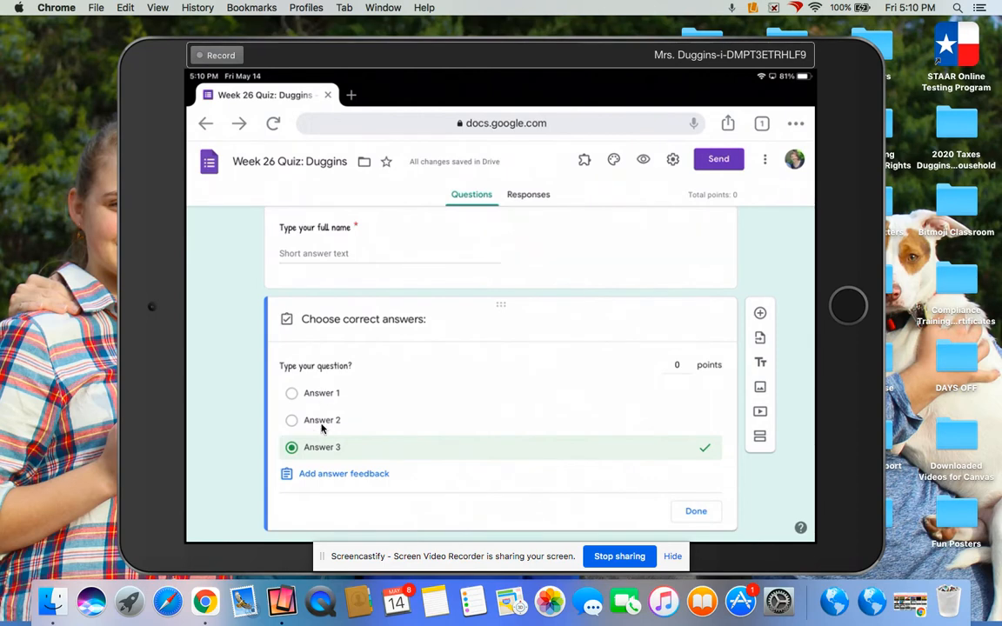
pyautogui.doubleClick(672, 369)
pyautogui.write('10')
pyautogui.press('Return')
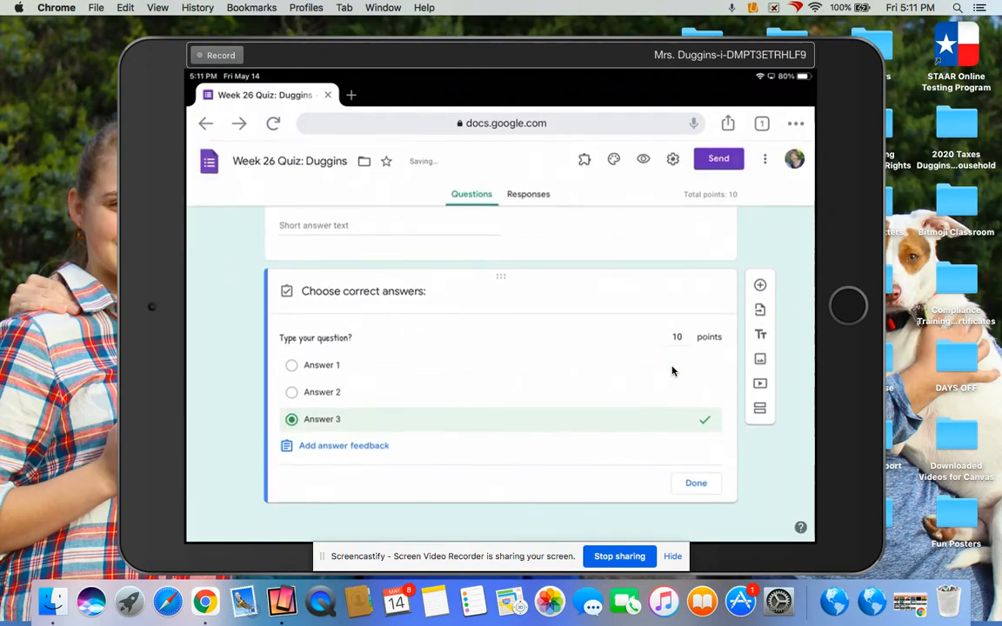
pyautogui.click(695, 485)
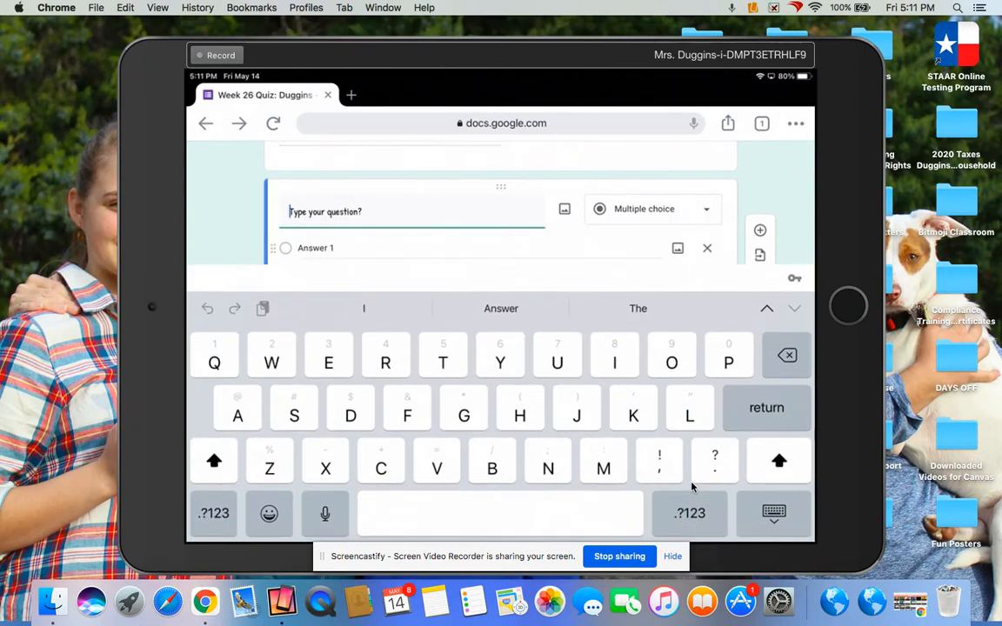
pyautogui.press('Escape')
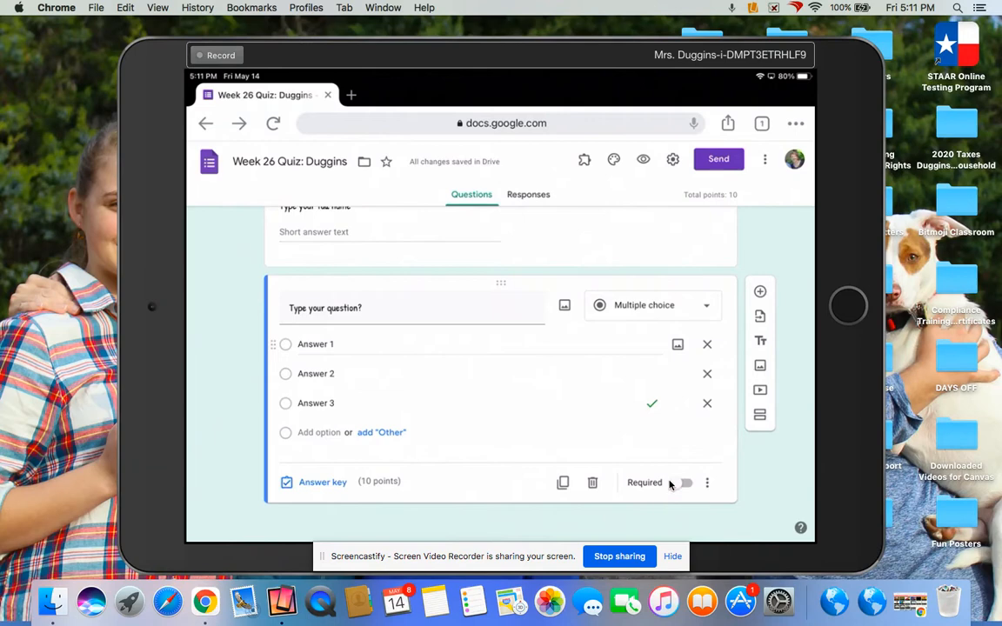
pyautogui.click(686, 483)
# - Insert the green clover photo from the Illustrations themes as the form's header image
pyautogui.scroll(2, 635, 426)
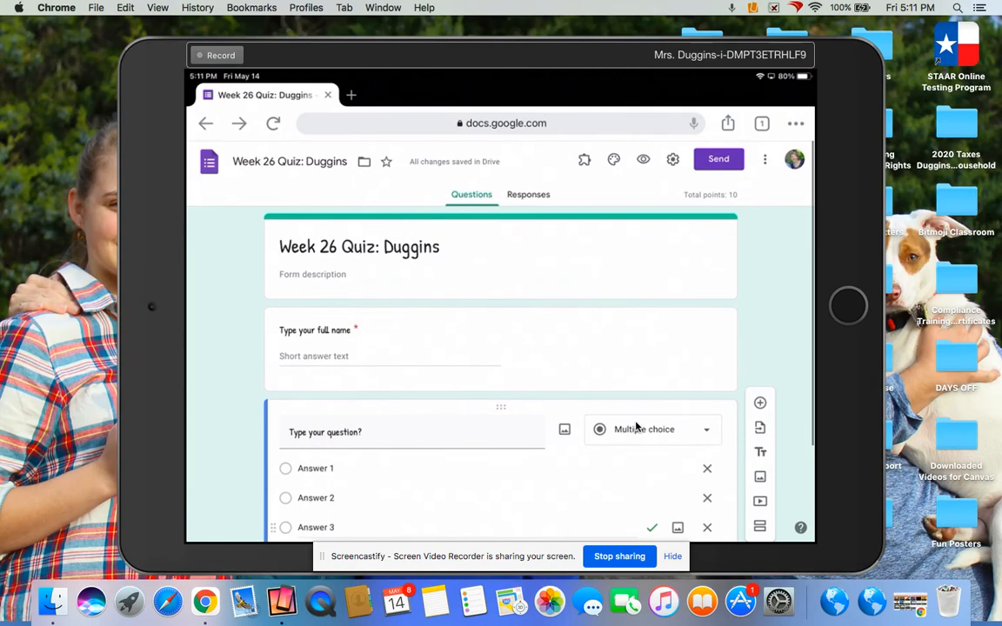
pyautogui.click(614, 161)
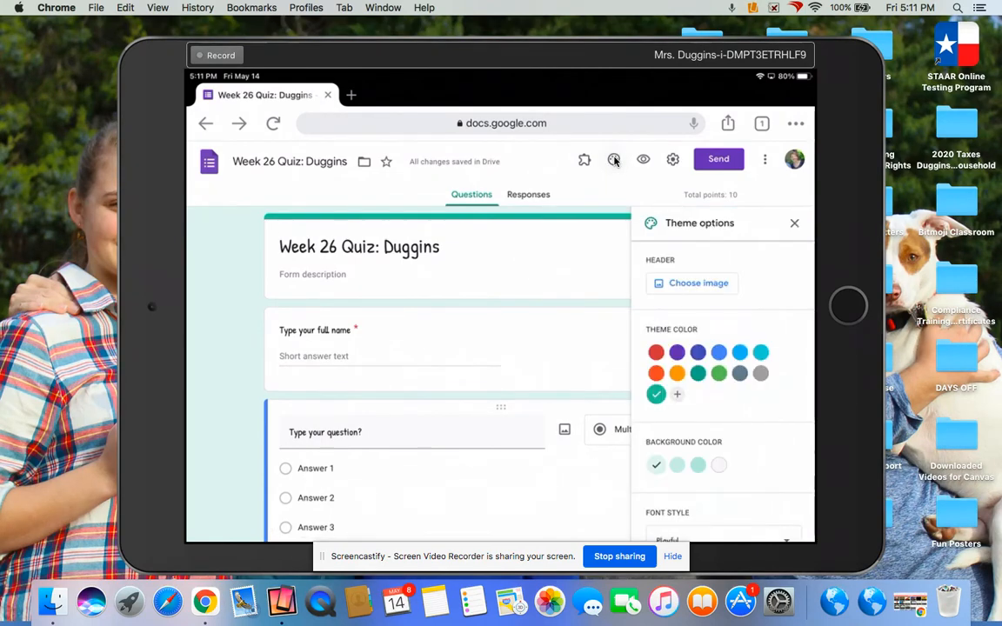
pyautogui.click(708, 286)
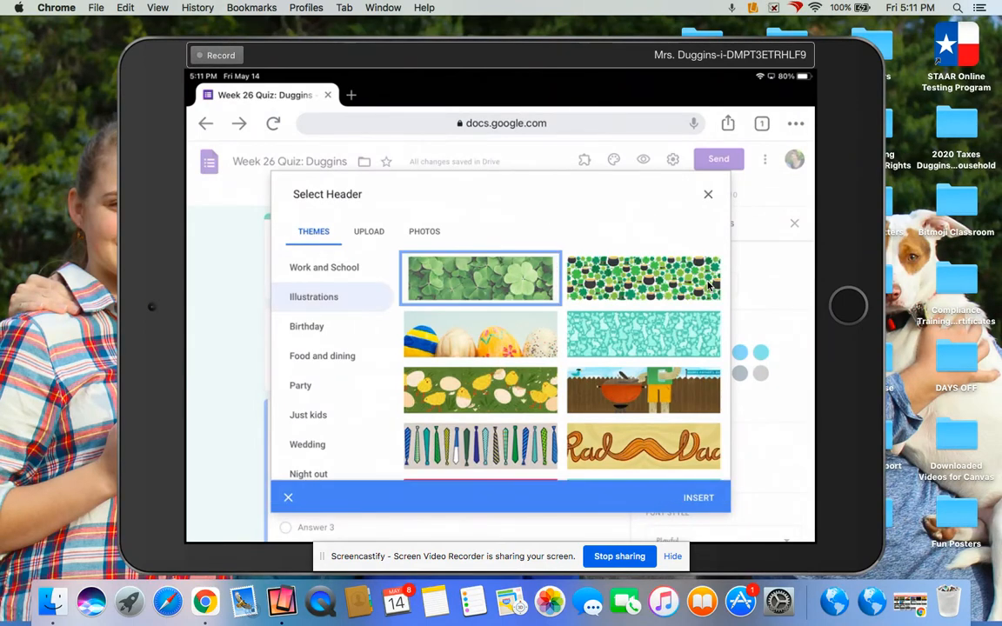
pyautogui.click(695, 493)
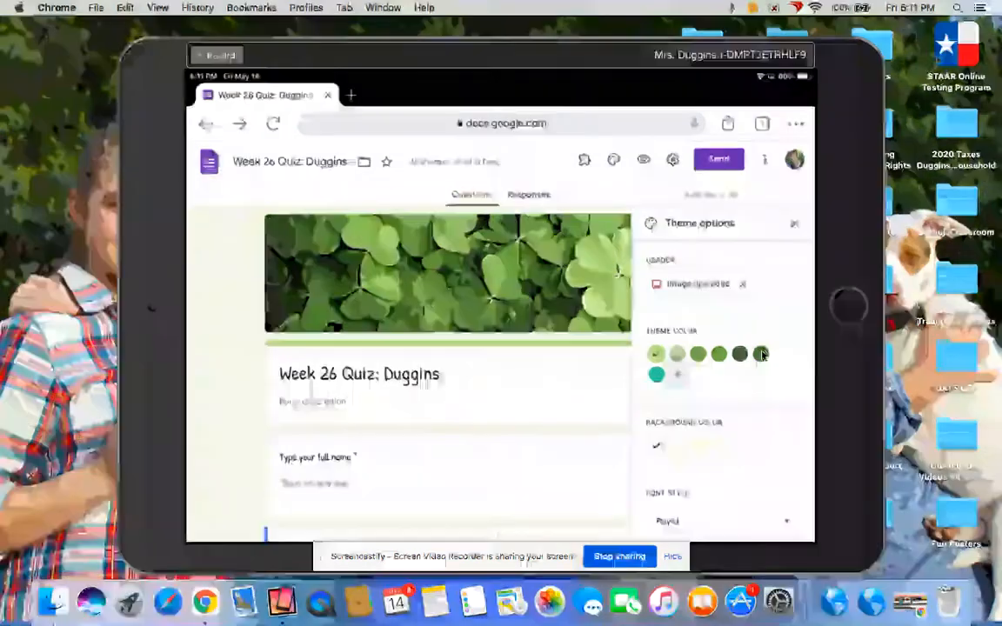
# - Set the theme color to the third swatch, a medium green, and the background to its third, darkest green tint
pyautogui.click(761, 354)
pyautogui.click(718, 353)
pyautogui.click(697, 354)
pyautogui.click(697, 446)
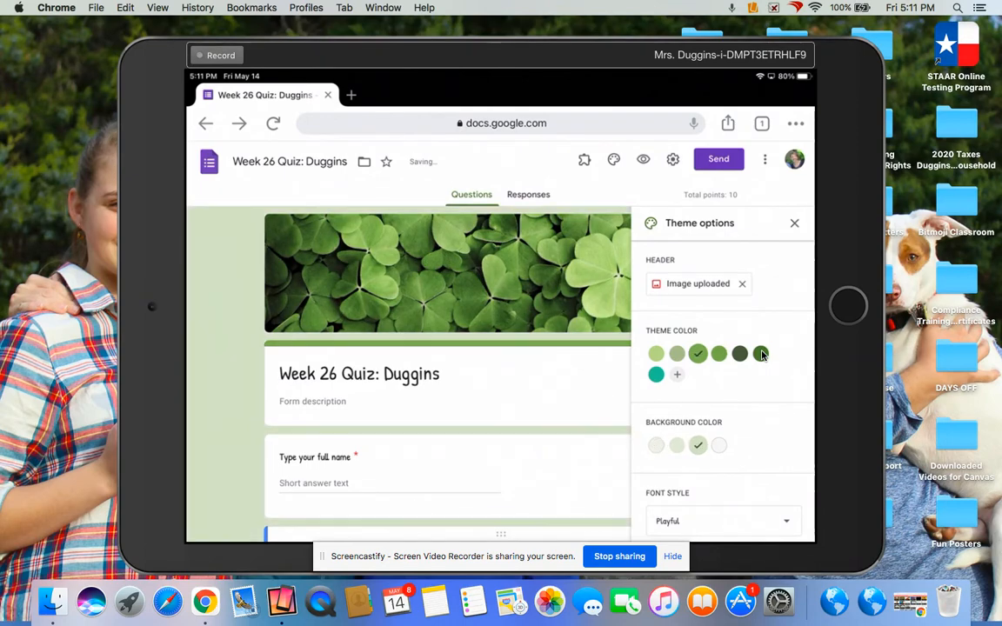
# - Change the form's font style to Formal and open a preview of the quiz
pyautogui.click(753, 519)
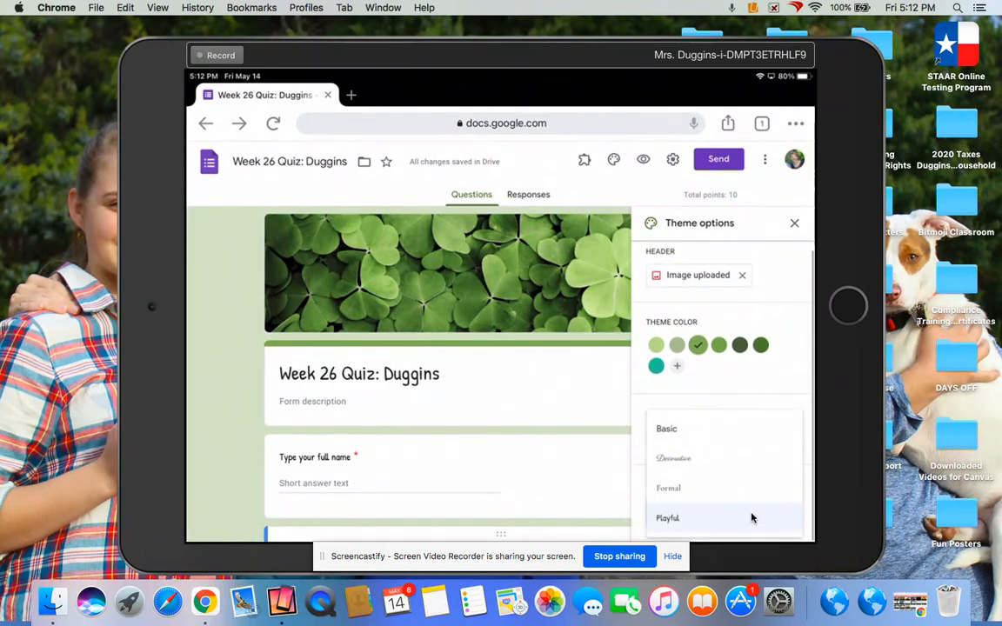
pyautogui.click(751, 490)
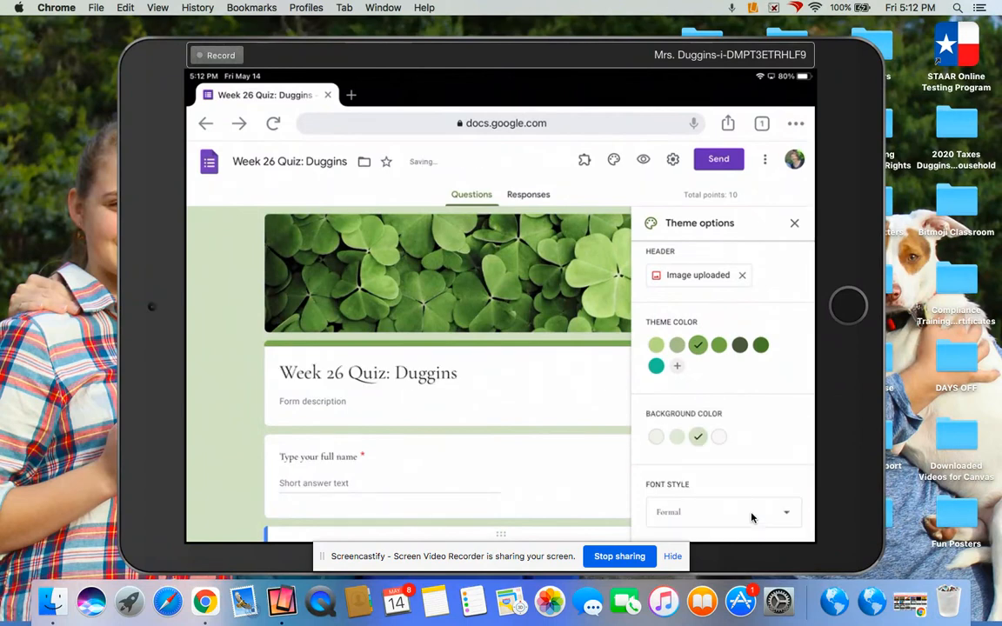
pyautogui.click(794, 224)
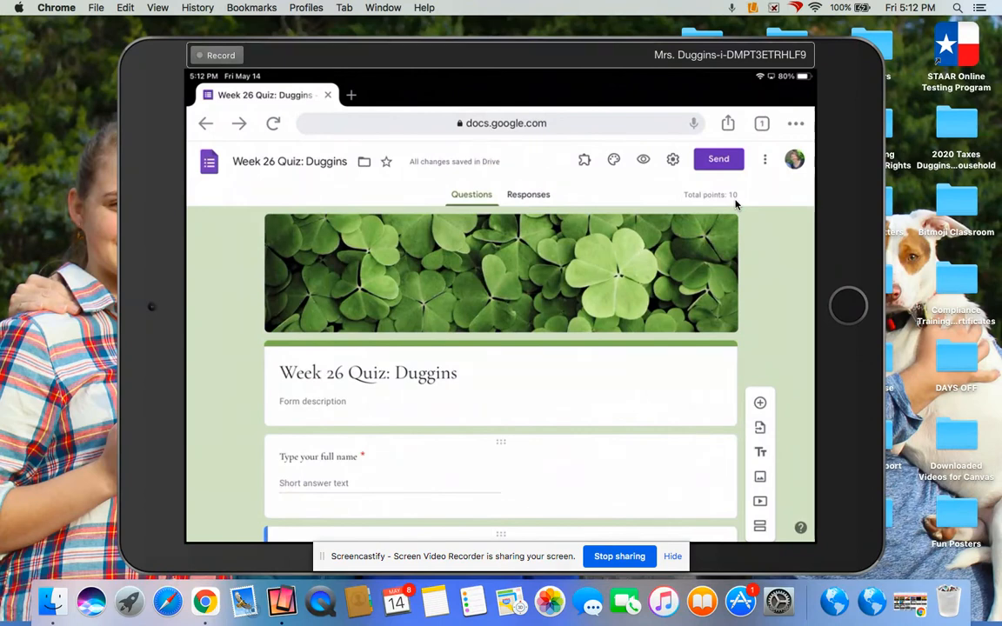
pyautogui.click(643, 161)
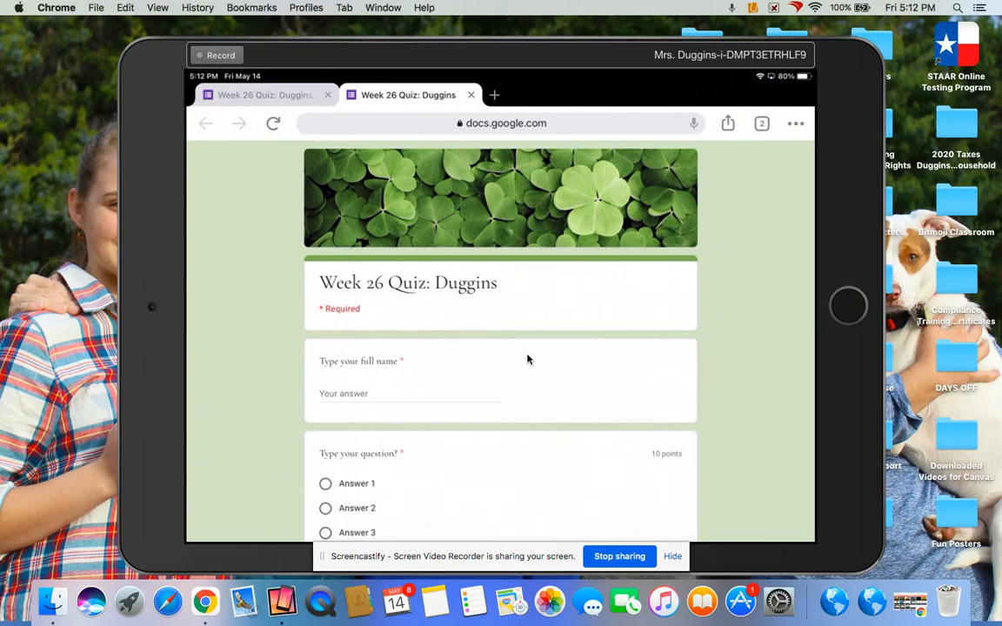
# - Submit a test response to the previewed quiz with the respondent's name and Answer 2, and view its score
pyautogui.click(458, 398)
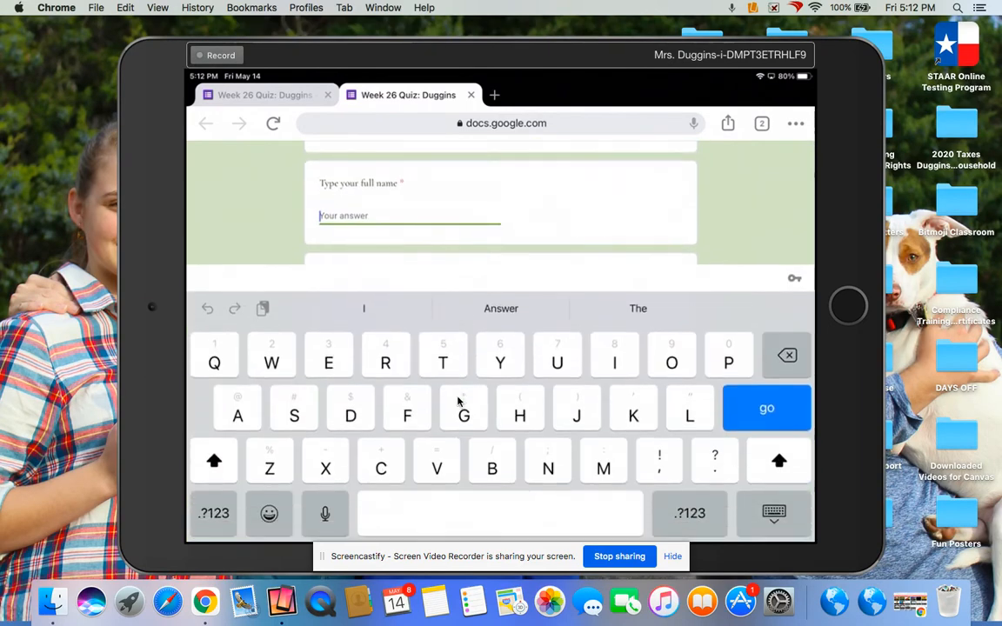
pyautogui.write('Amy')
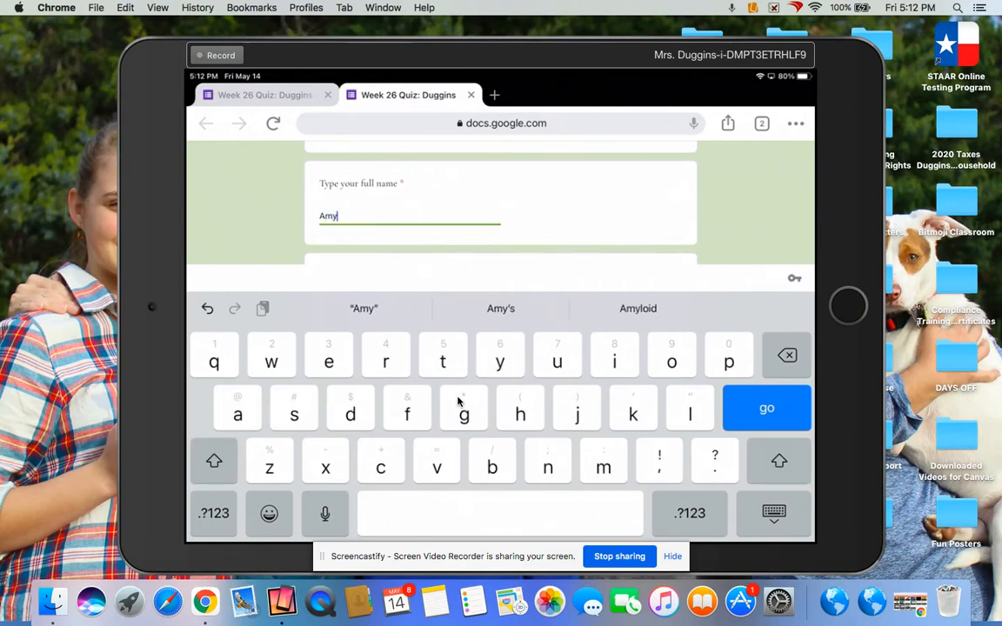
pyautogui.press('Return')
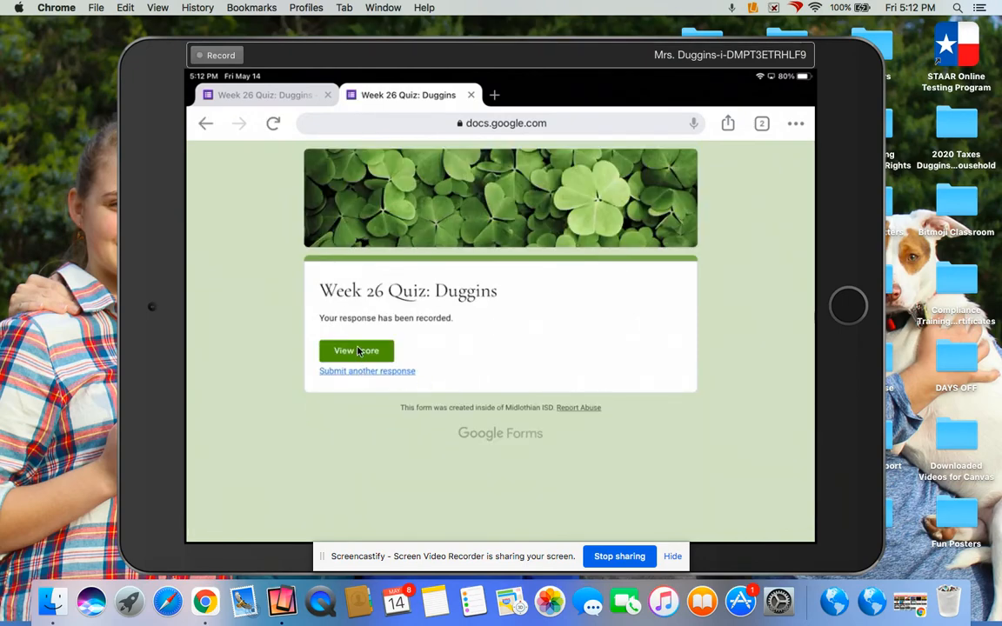
pyautogui.click(357, 350)
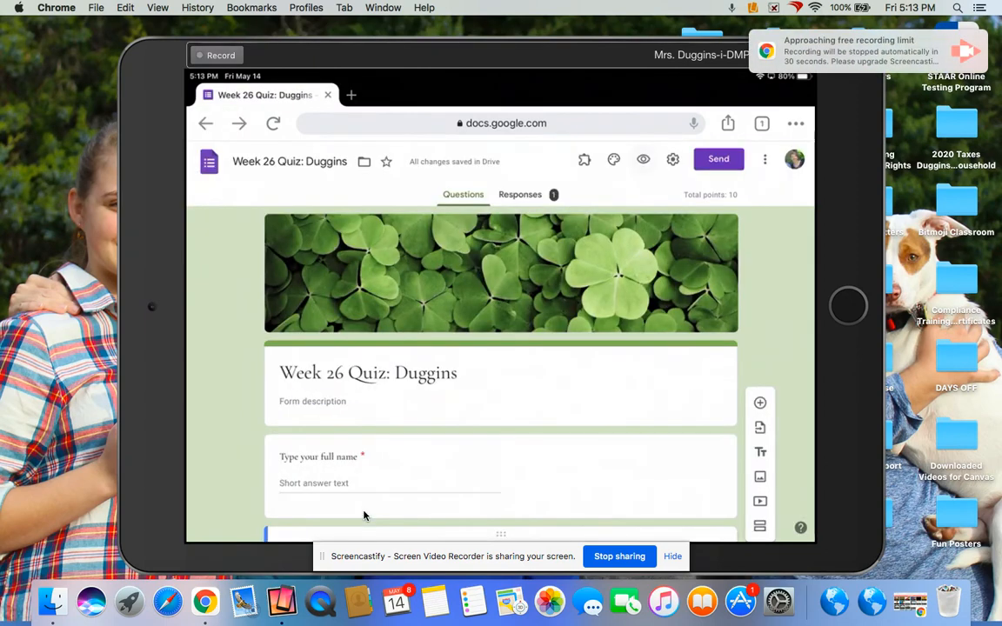
# - Review the quiz's response summary in the form editor, including the insights, frequently missed questions and answers to each question
pyautogui.click(526, 196)
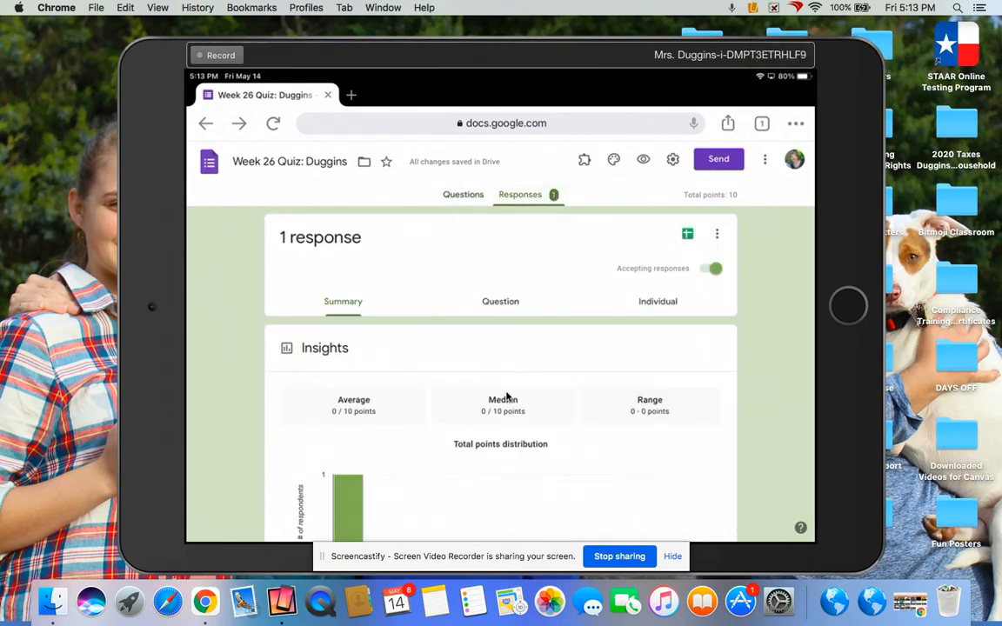
pyautogui.scroll(-5, 507, 396)
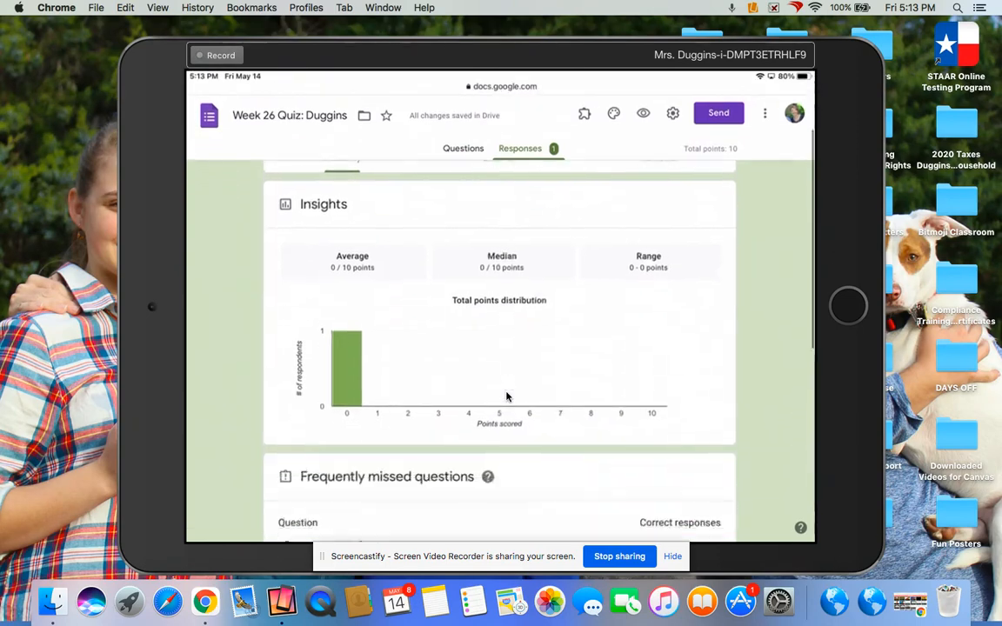
pyautogui.scroll(-5, 507, 396)
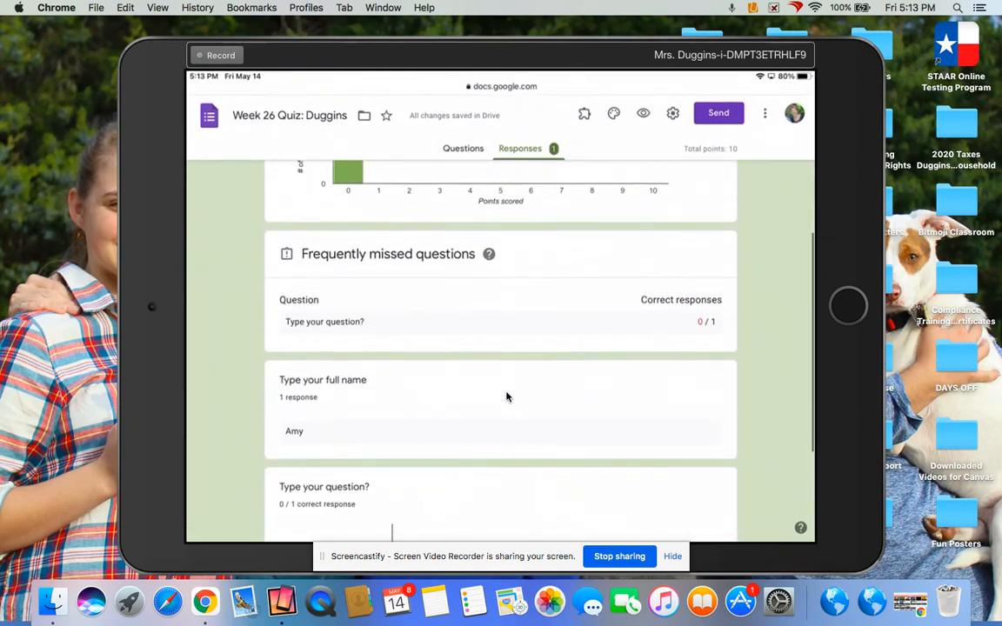
pyautogui.scroll(-3, 507, 397)
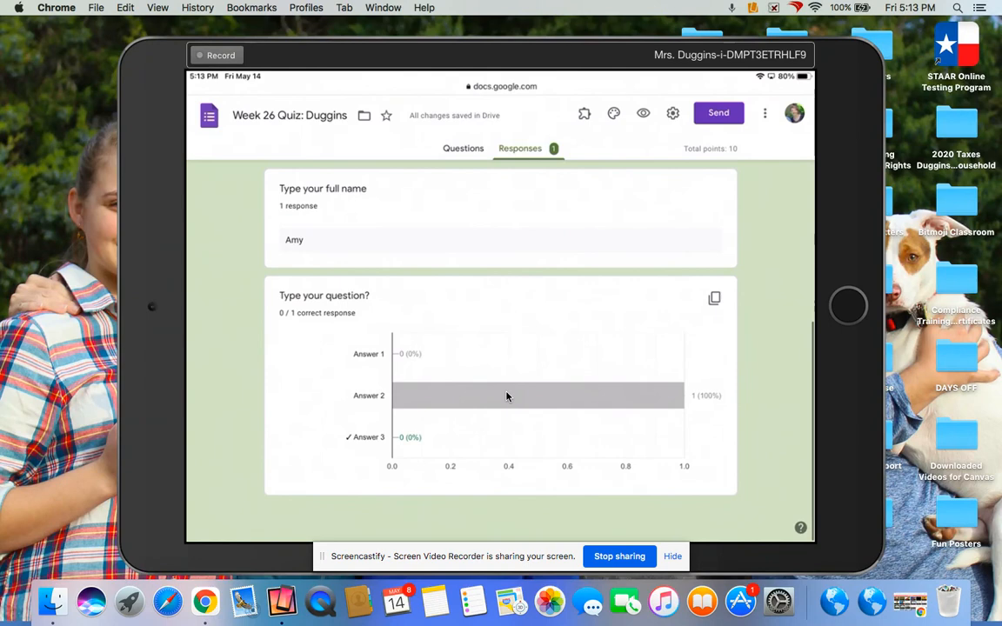
pyautogui.scroll(3, 507, 397)
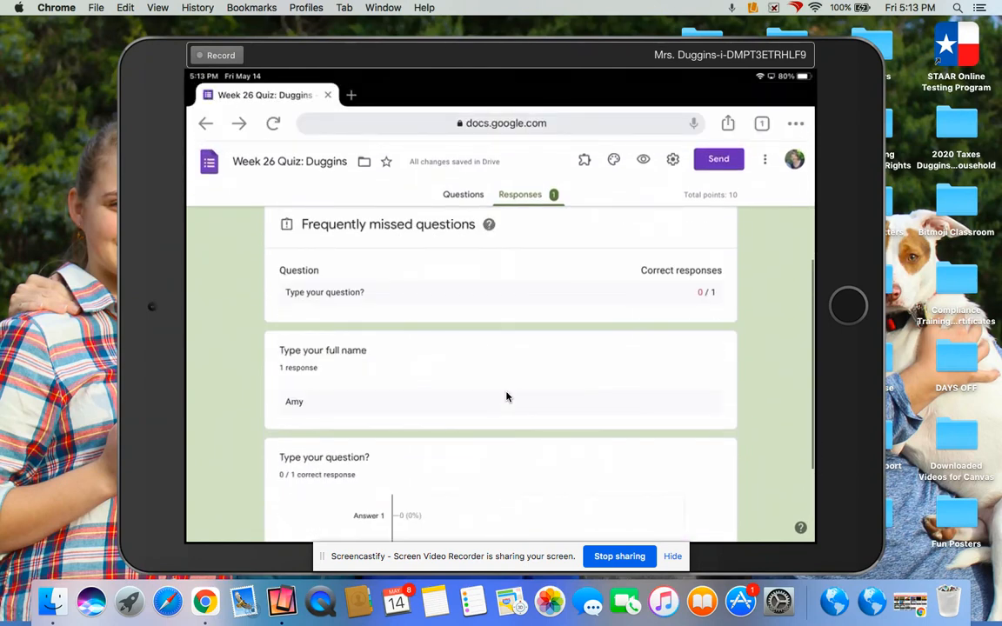